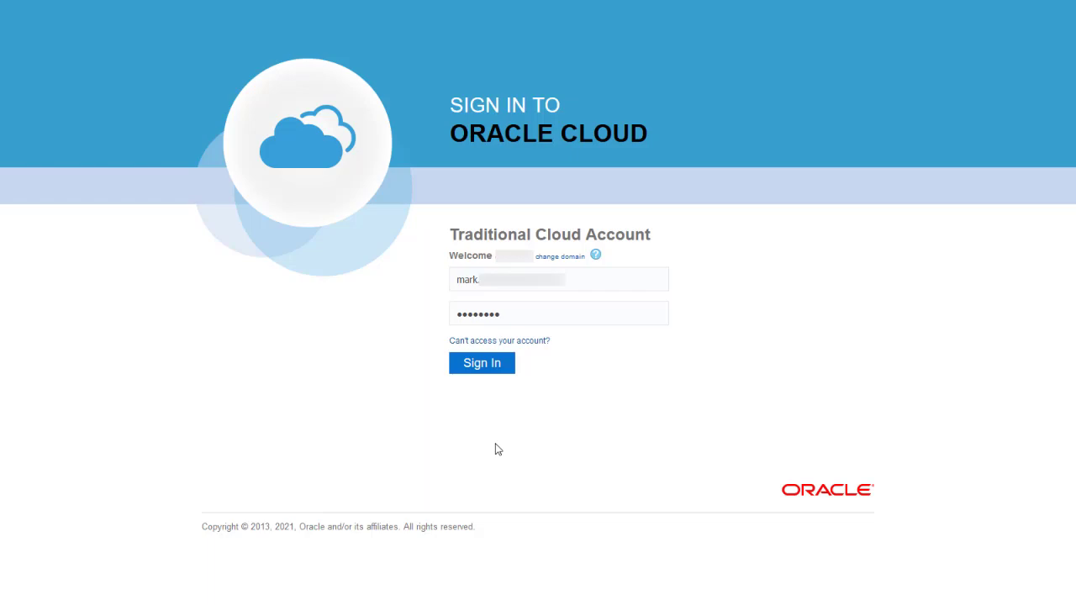
# Step: Sign in to Financial Consolidation and Close and open the EPM Assistant chat
pyautogui.click(481, 363)
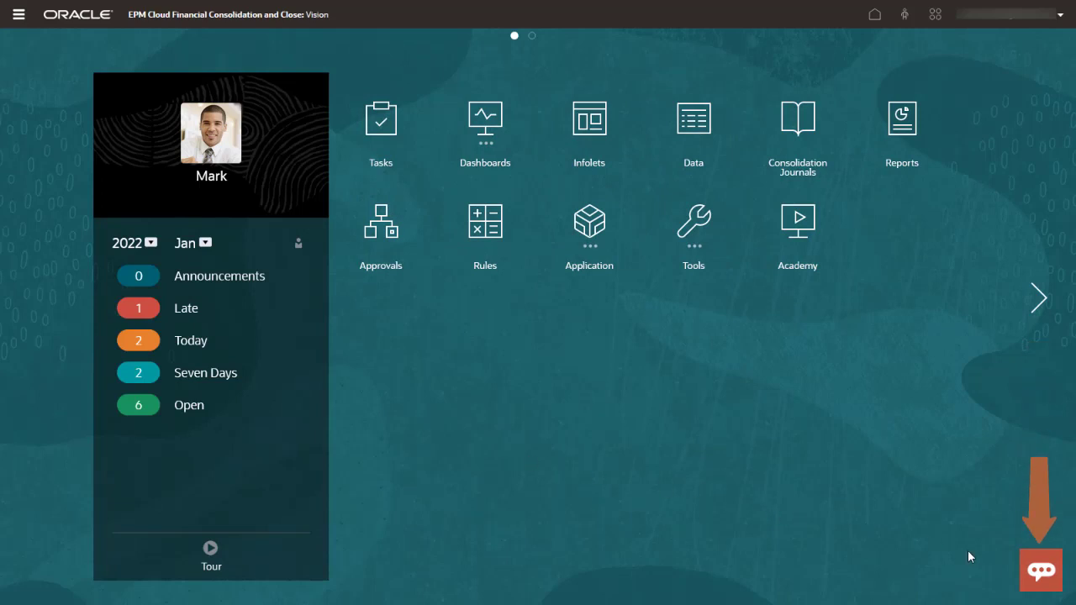
pyautogui.click(1052, 577)
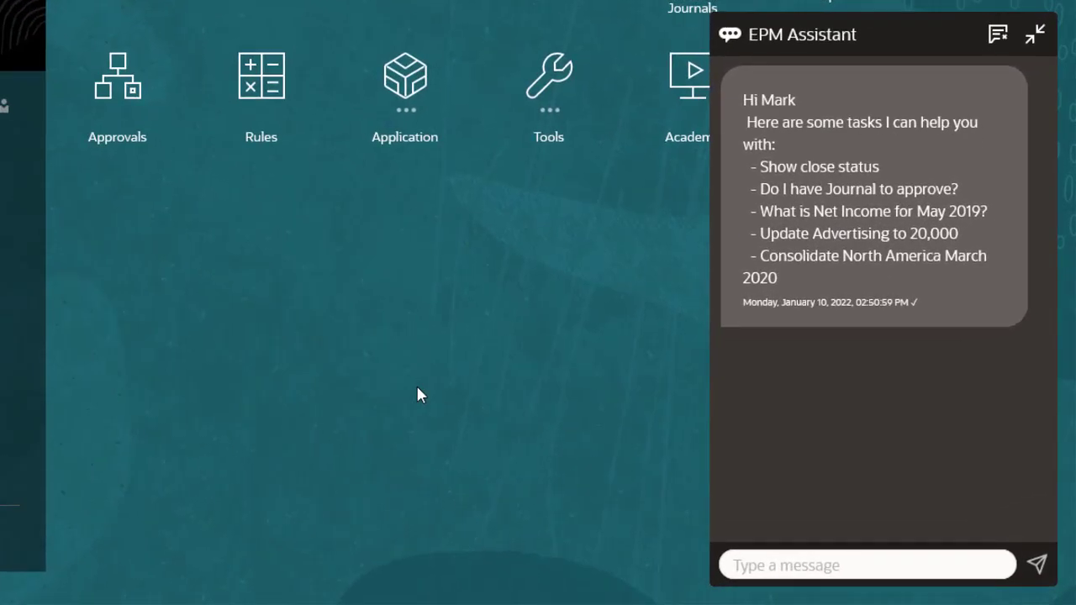
# Step: Display the assistant's POV, switch the period to Feb and the entity to Canada
pyautogui.write('show the po')
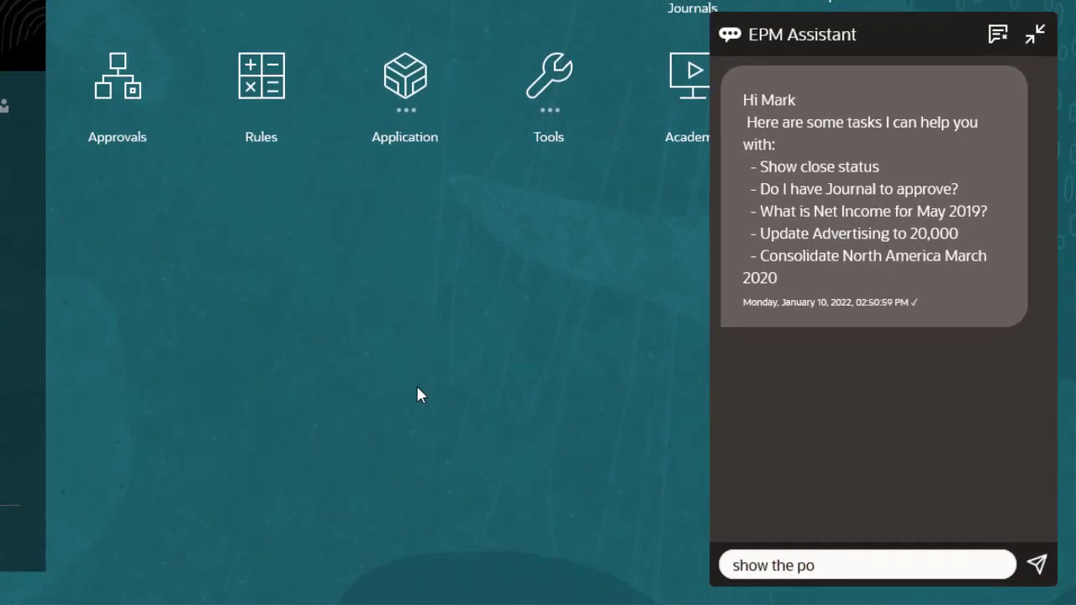
pyautogui.write('v')
pyautogui.press('Return')
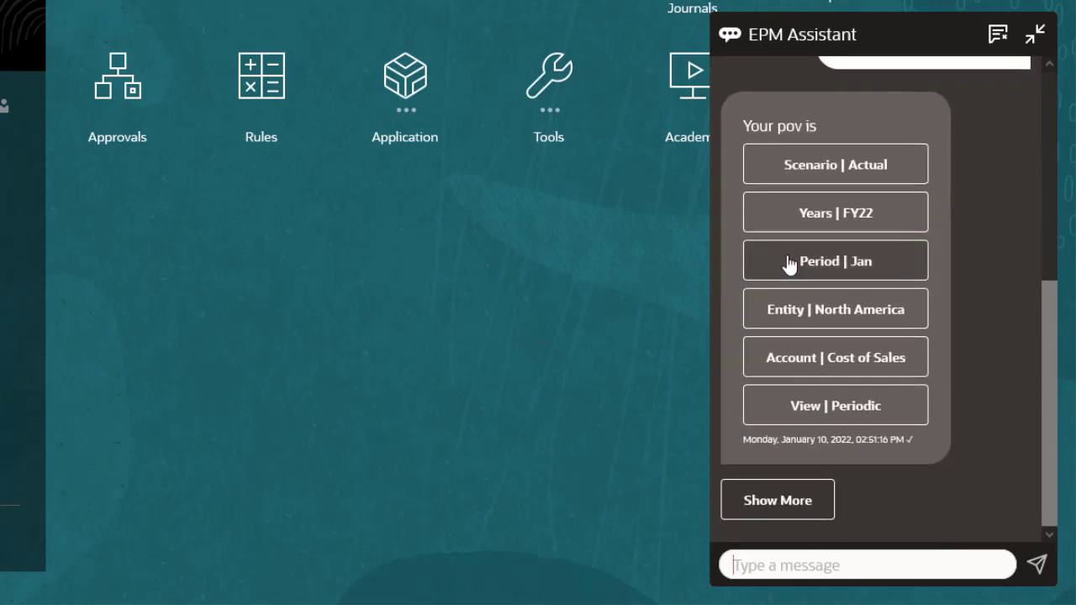
pyautogui.click(788, 264)
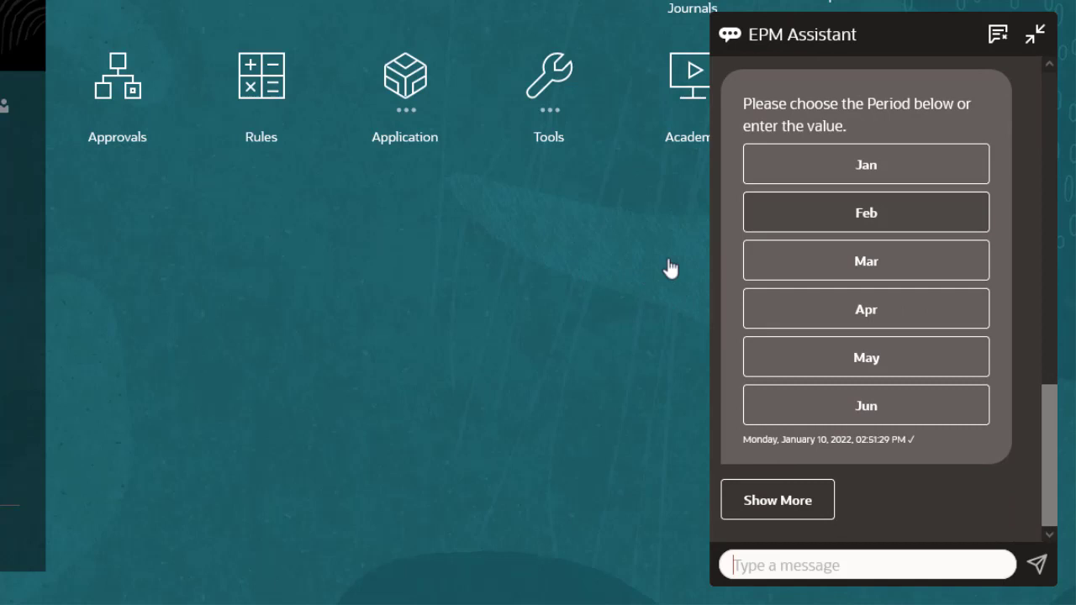
pyautogui.click(824, 222)
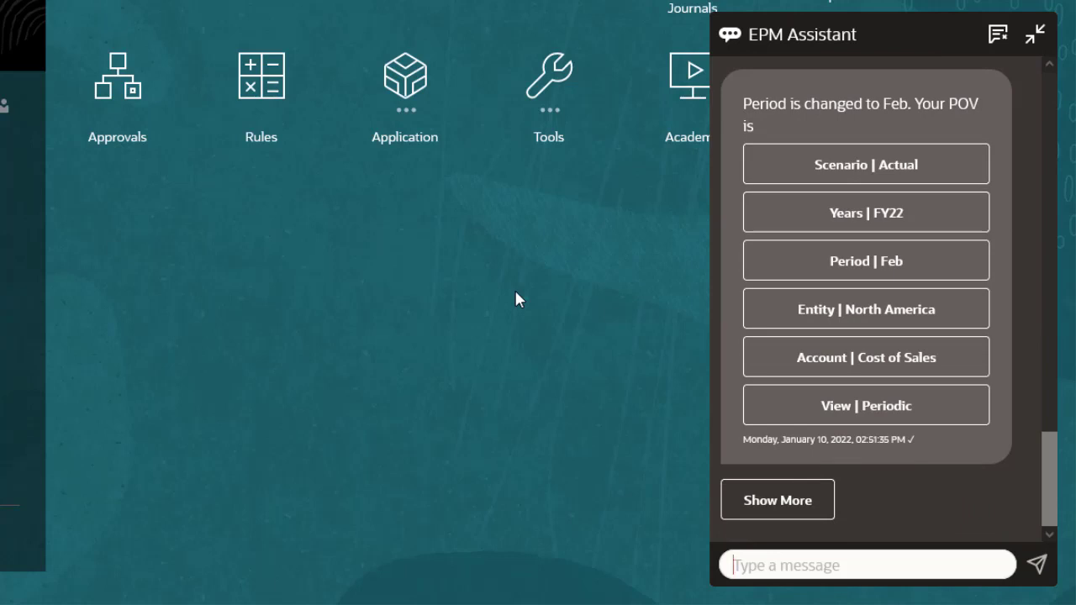
pyautogui.write('change  entity')
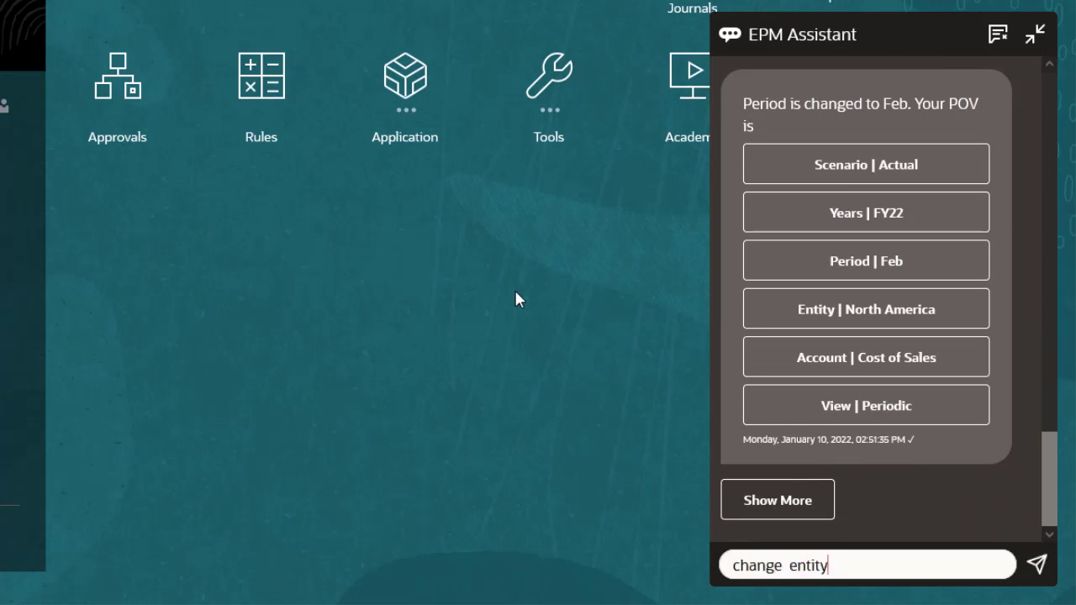
pyautogui.write(' to canada')
pyautogui.press('Return')
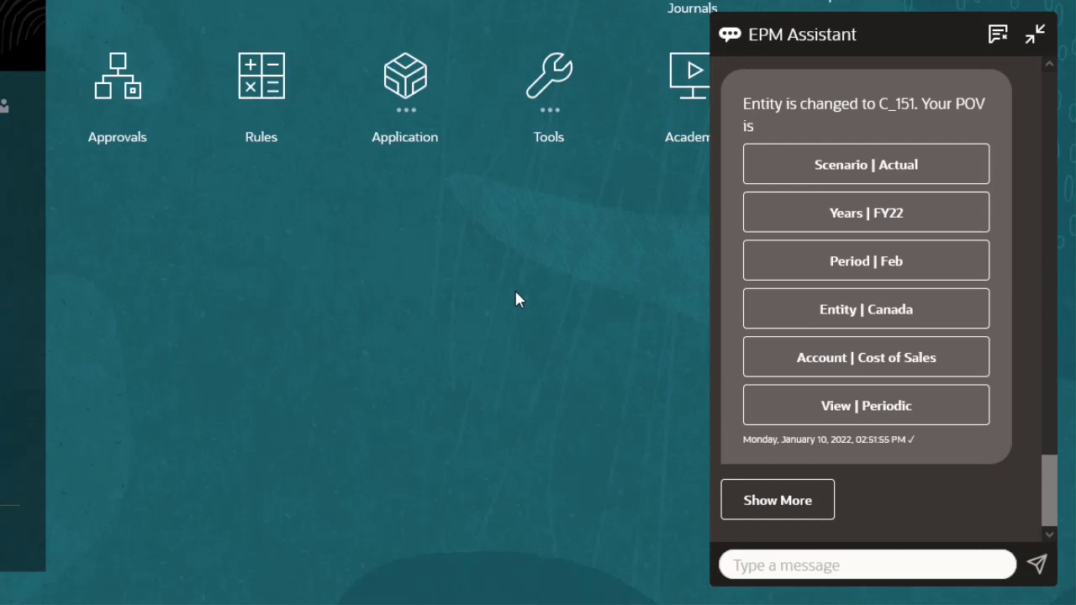
# Step: Consolidate Canada for Feb 2022, then get Canada's Sales (23,803,382.93) broken into child accounts
pyautogui.write('consolidate c')
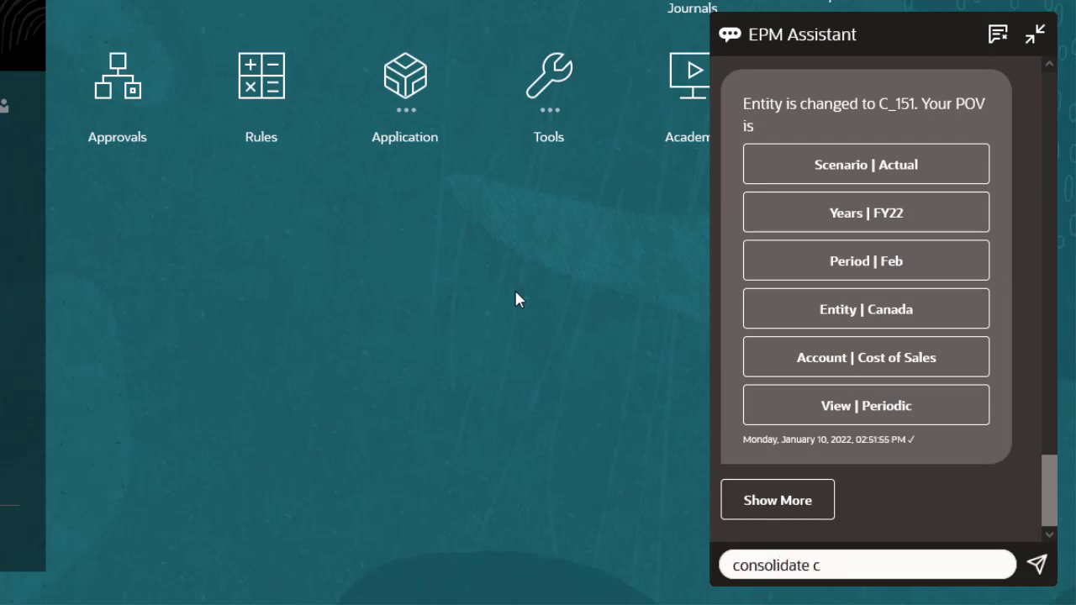
pyautogui.write('anada for feb 2022')
pyautogui.press('Return')
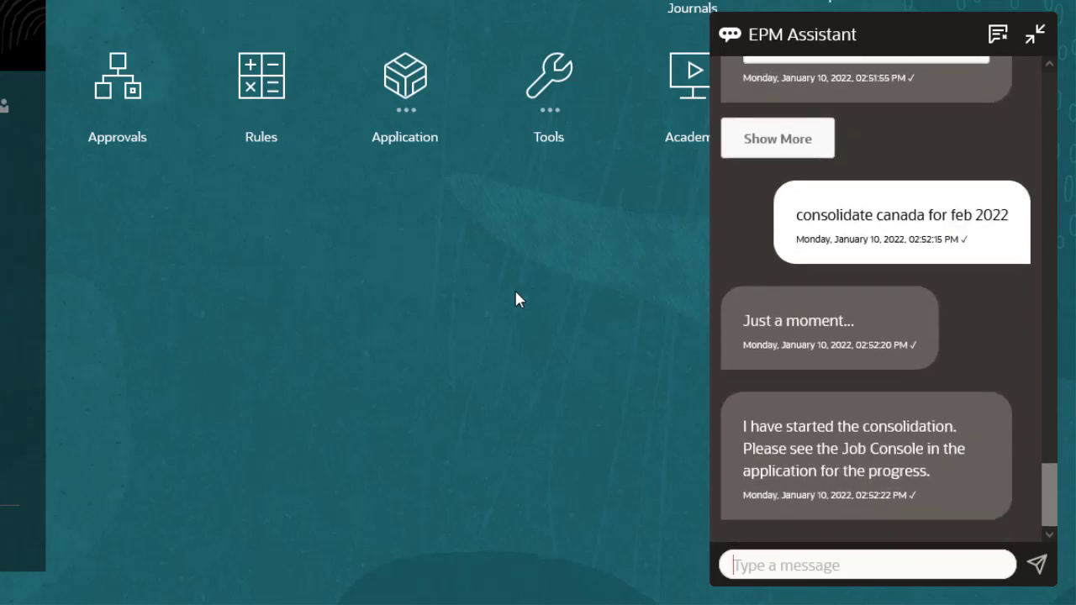
pyautogui.write('what are sales for canada')
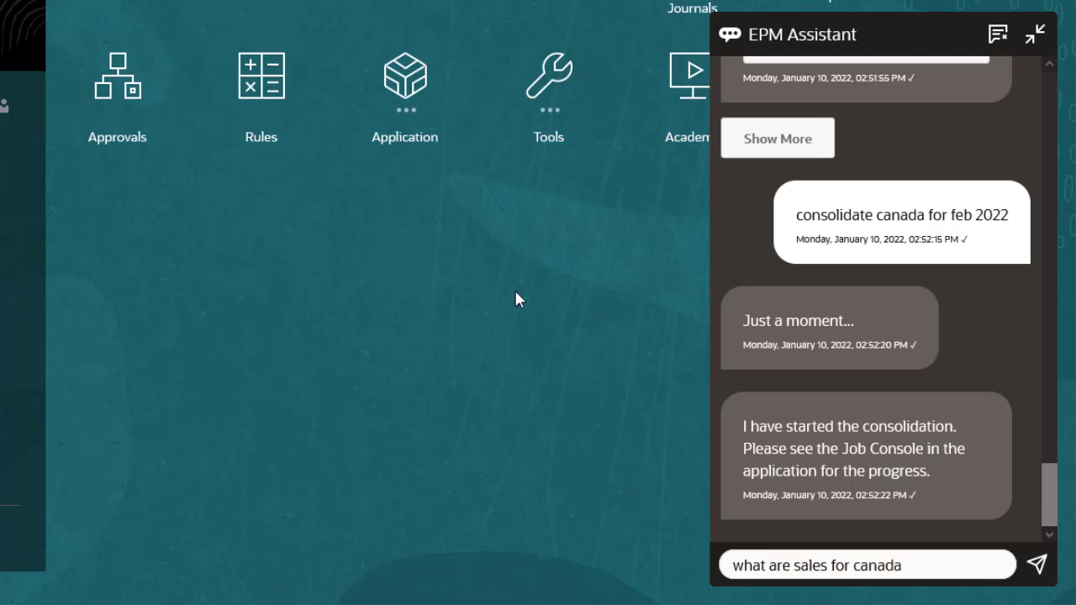
pyautogui.press('Return')
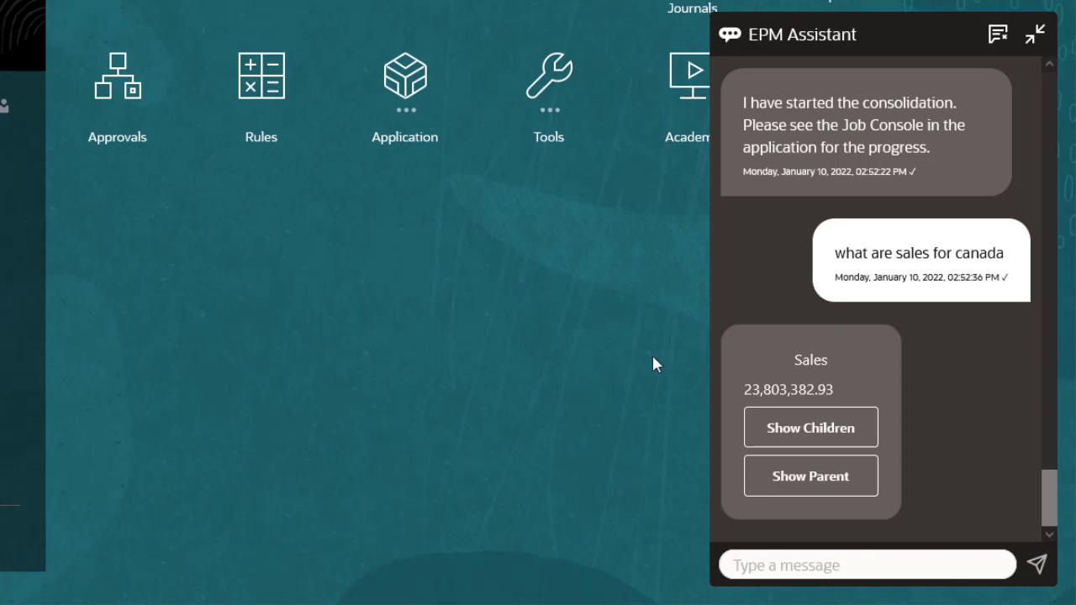
pyautogui.click(792, 430)
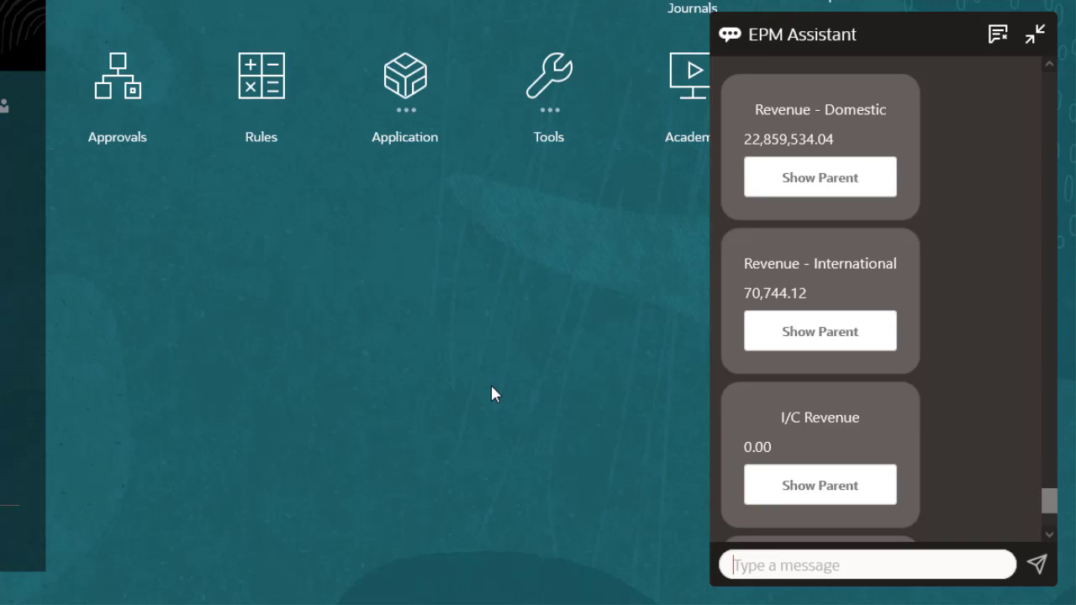
# Step: Ask for journals to approve and step through IFRS Adj Asset to Rent Expense Adjust
pyautogui.write('show m')
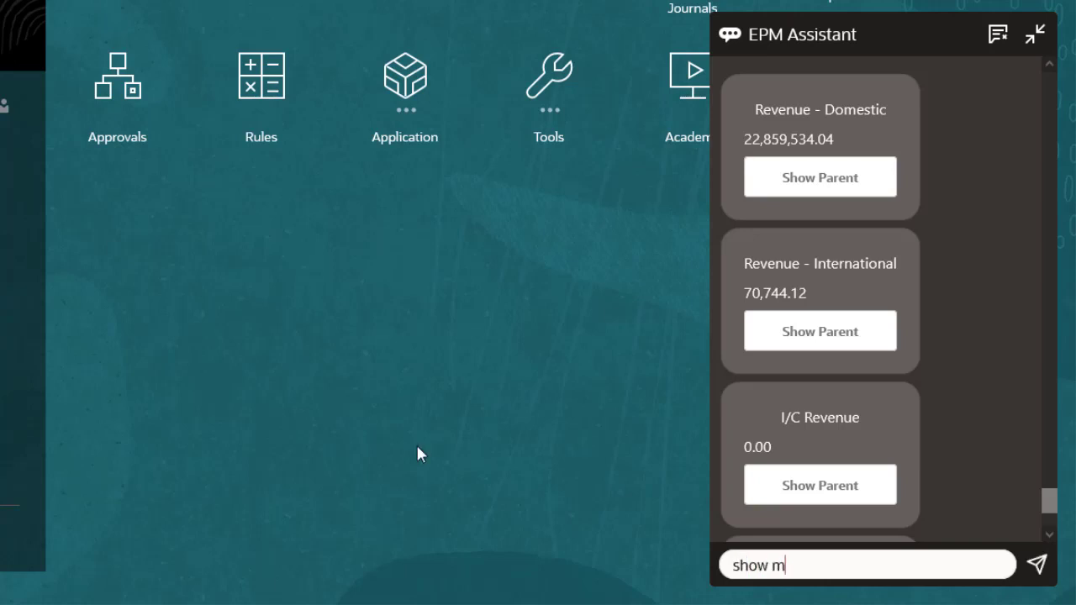
pyautogui.write('y journals to approve')
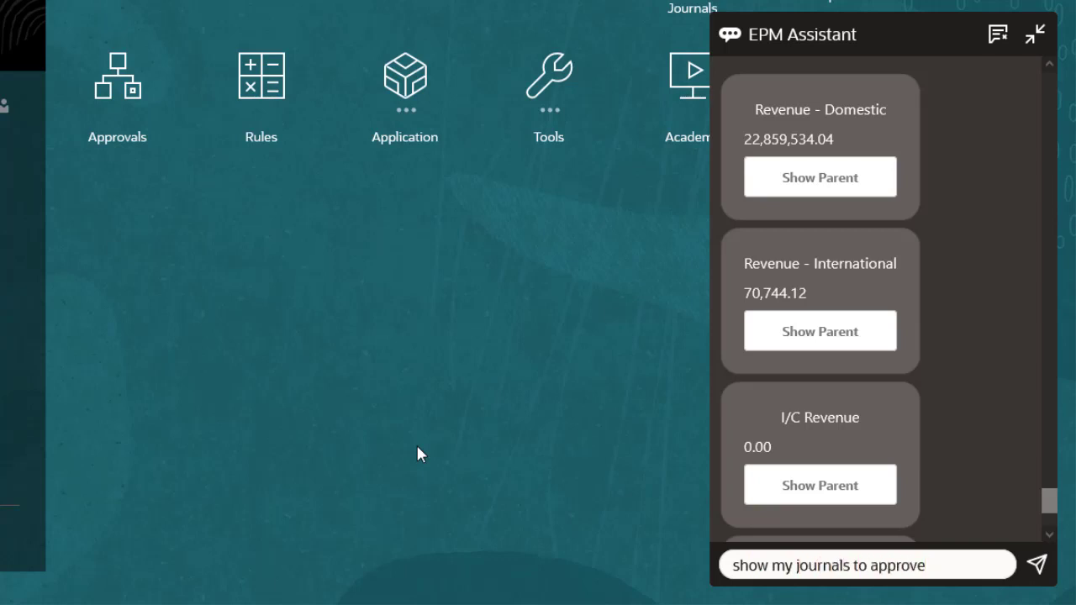
pyautogui.press('Return')
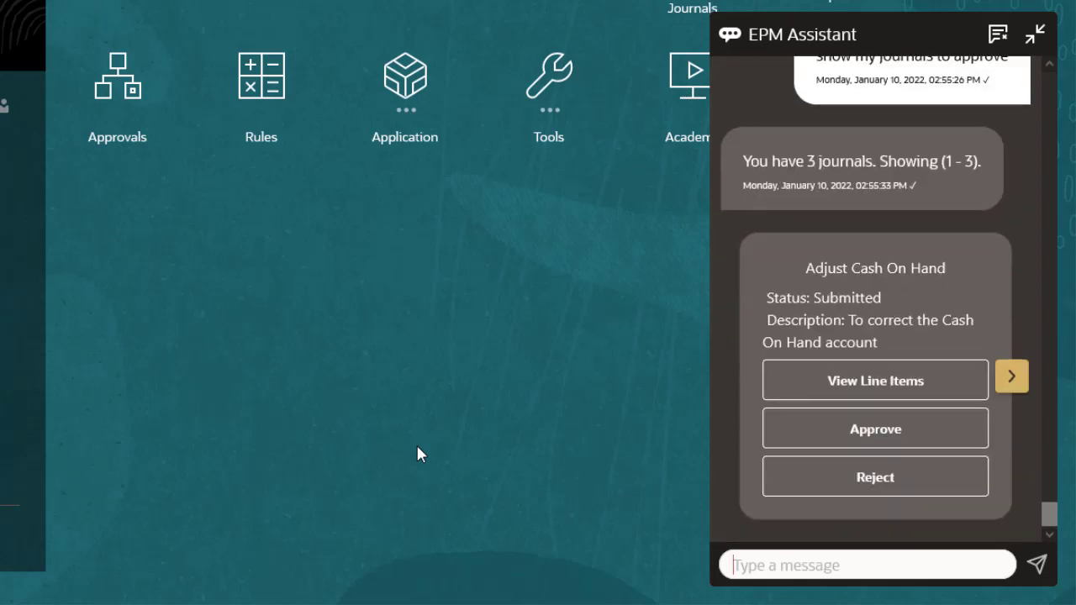
pyautogui.click(1010, 377)
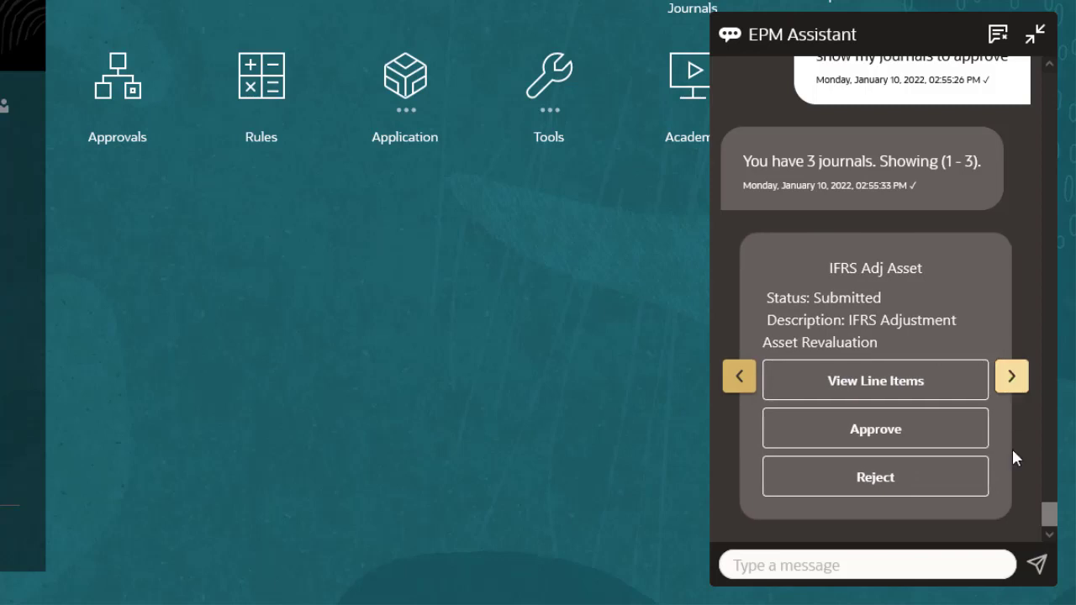
pyautogui.click(1012, 377)
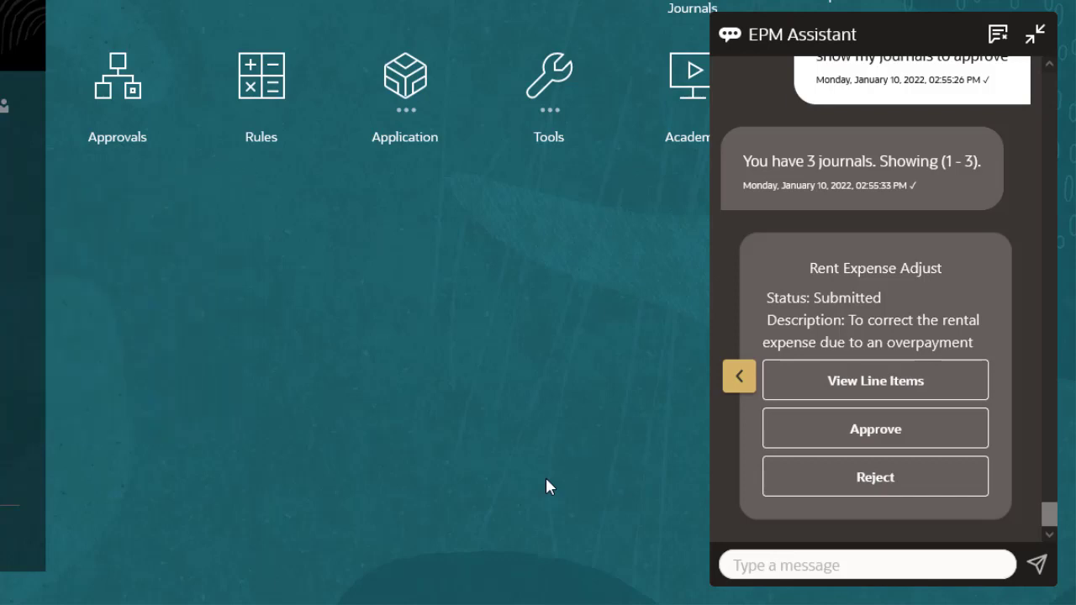
# Step: Ask how to use dynamic tabs and for an ODA help contact, then e-mail the Help Desk
pyautogui.write('how do i use')
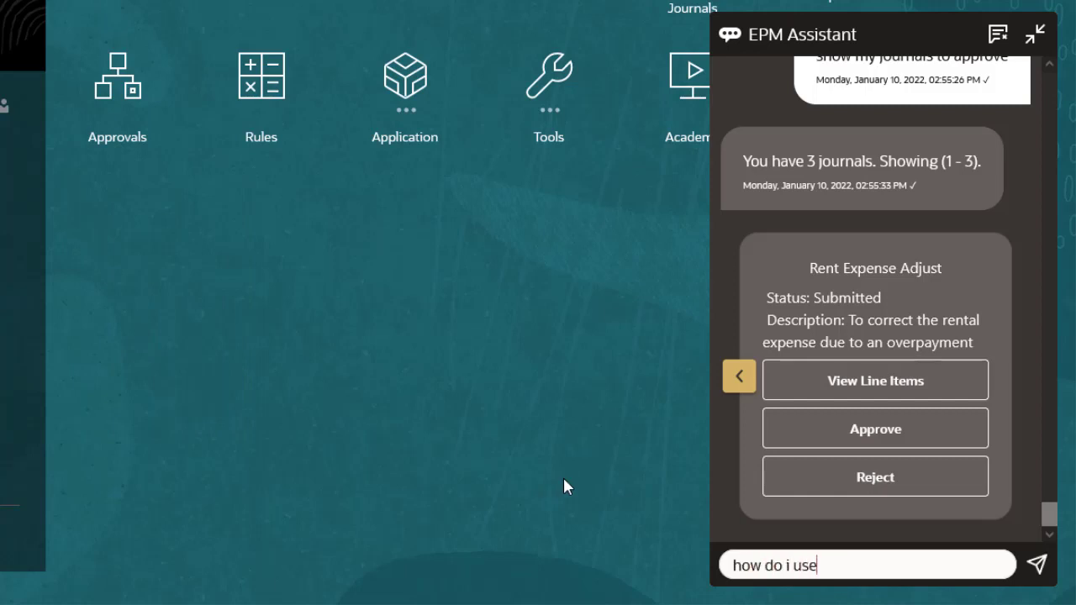
pyautogui.write(' dynamic tabs')
pyautogui.press('Return')
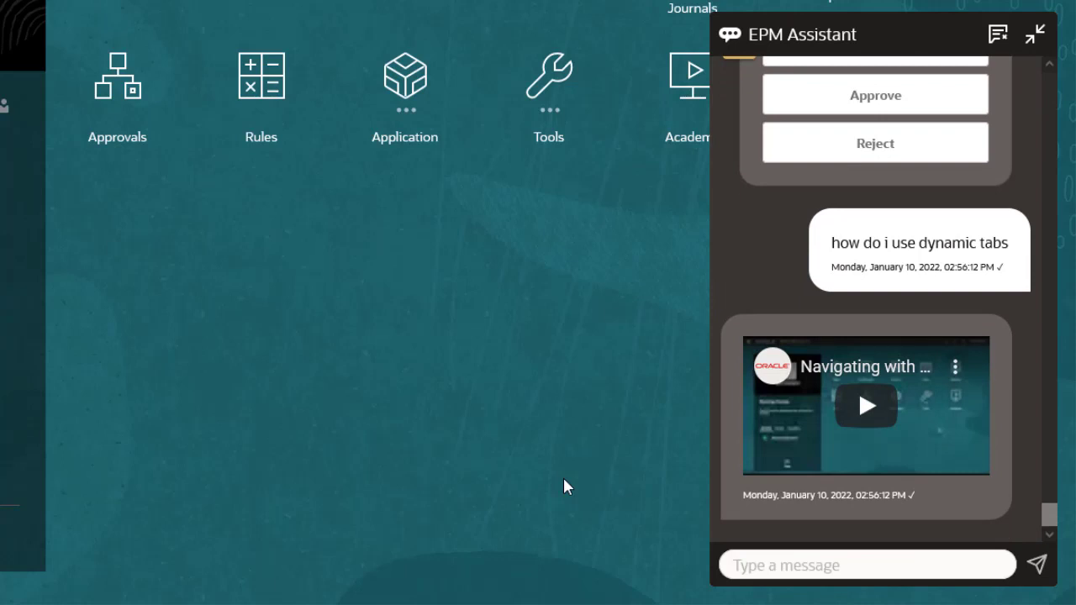
pyautogui.write('is there')
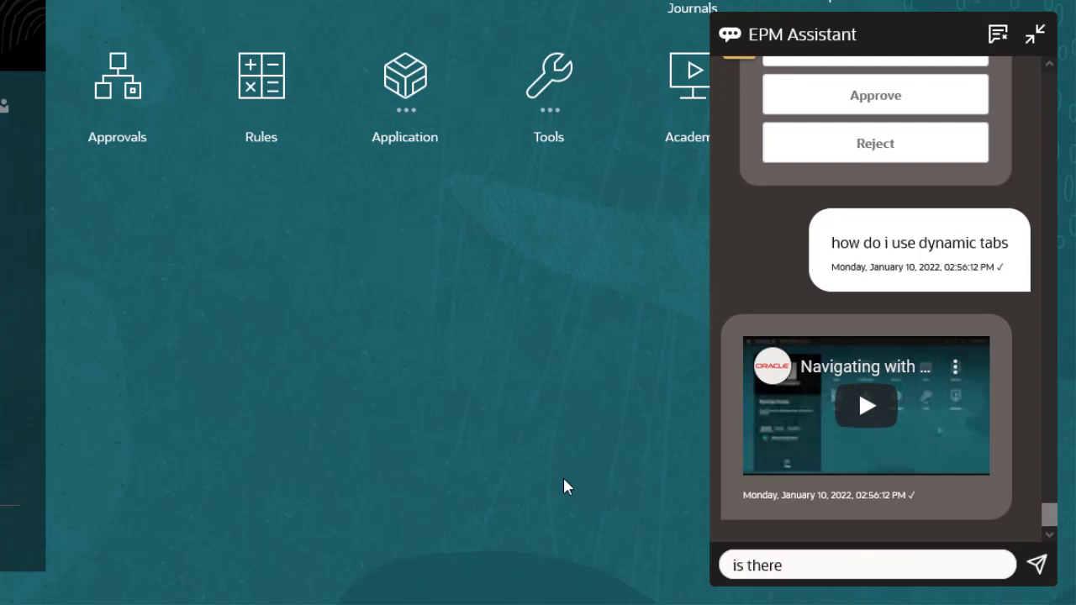
pyautogui.write(' an email contact for ODA help')
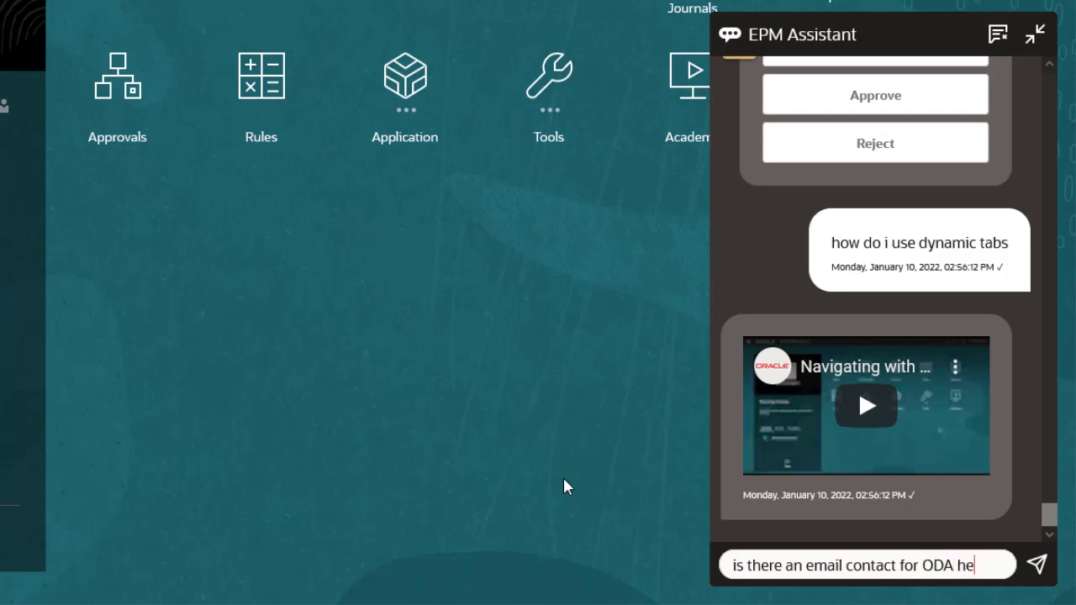
pyautogui.press('Return')
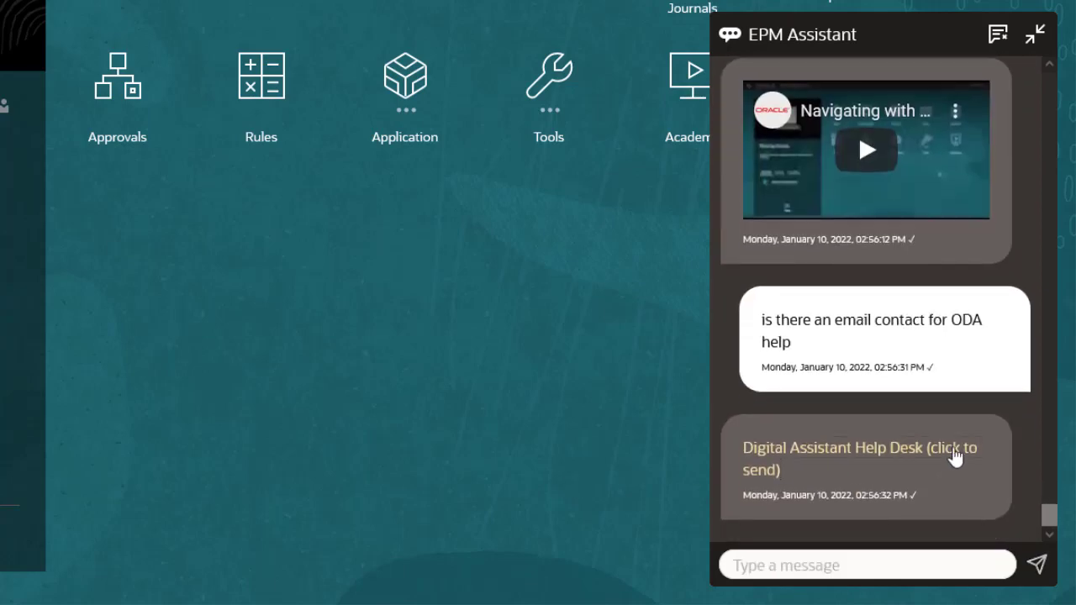
pyautogui.click(955, 456)
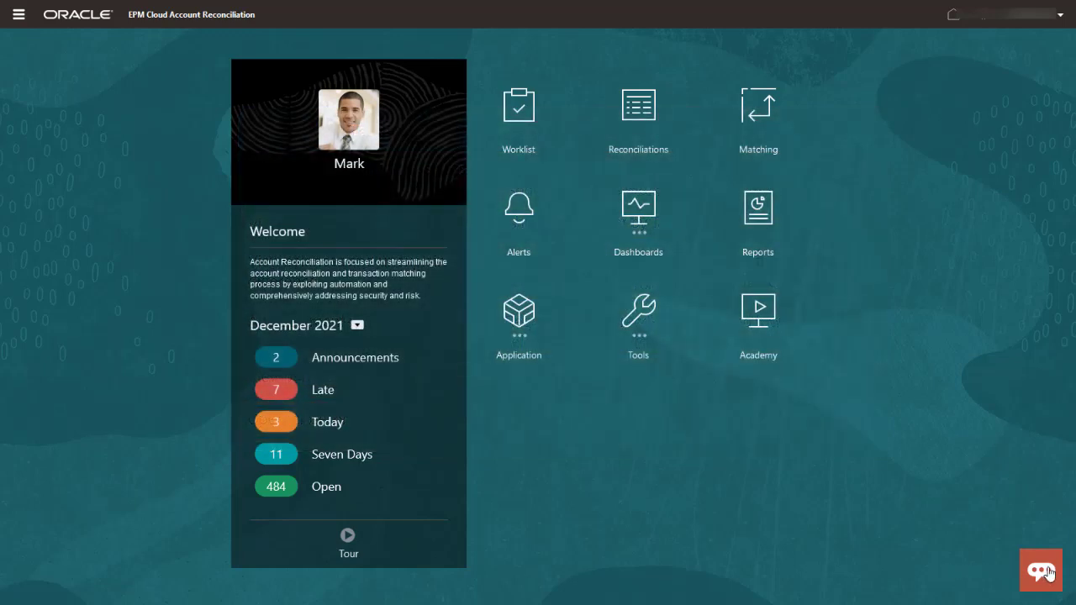
# Step: Ask the EPM Assistant for my reconciliations and list the 4 late ones
pyautogui.click(1027, 573)
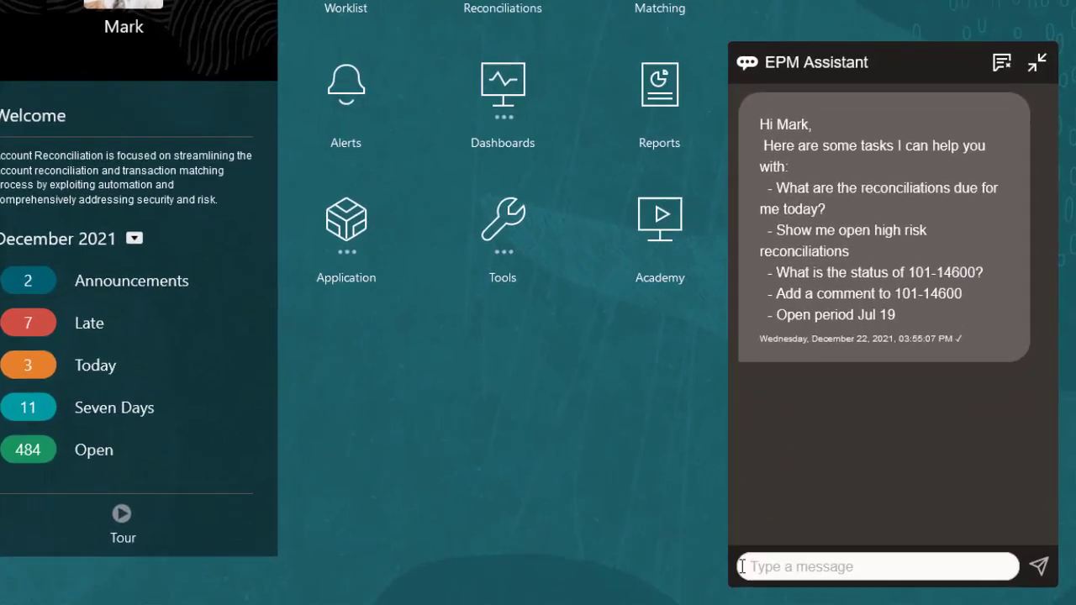
pyautogui.write('sho')
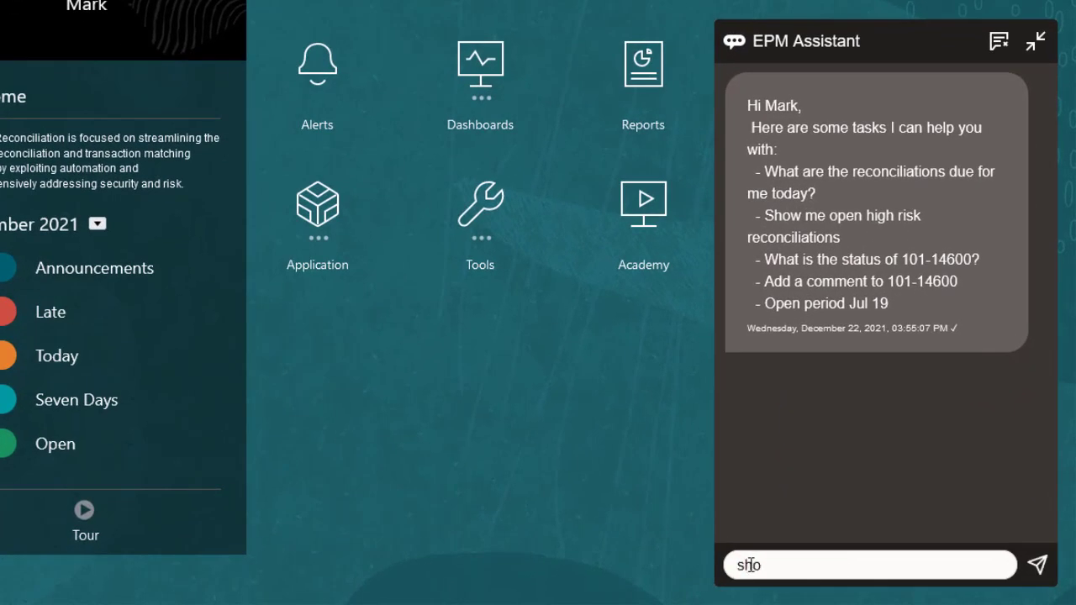
pyautogui.write('w my reconciliations')
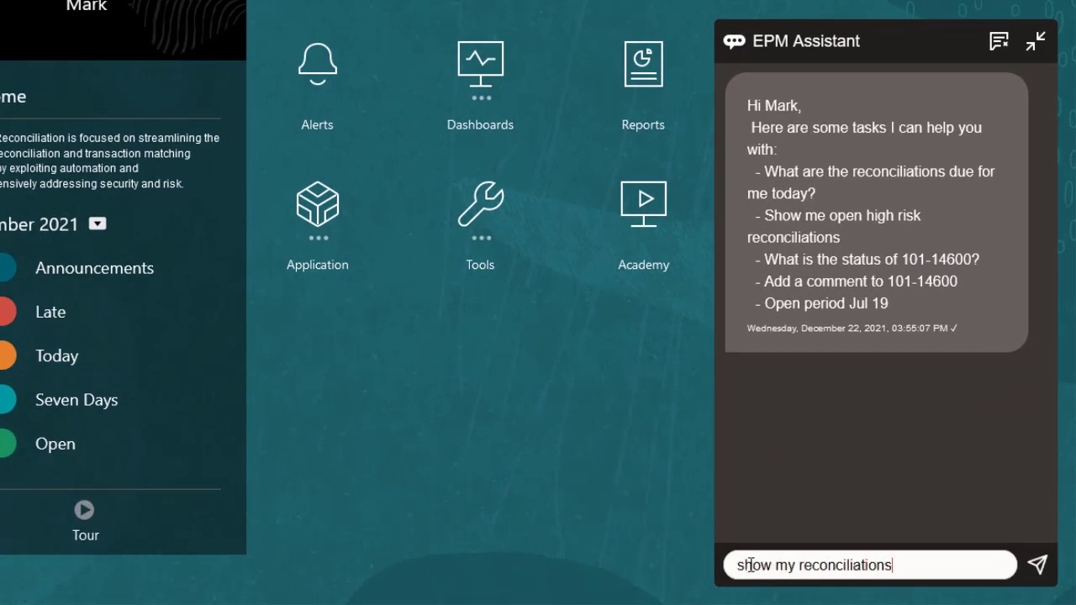
pyautogui.click(1038, 568)
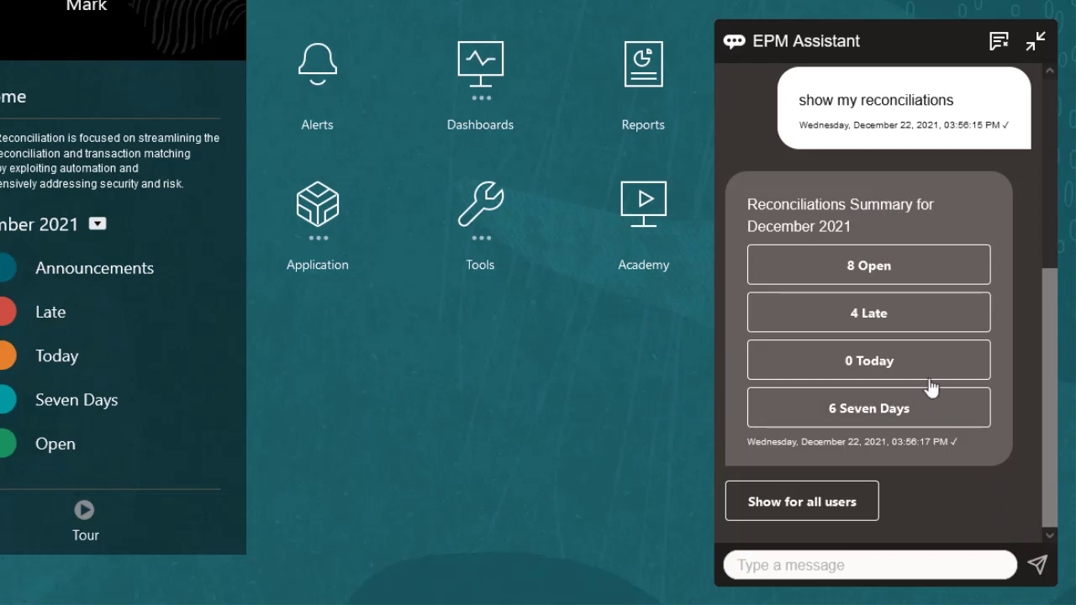
pyautogui.click(888, 312)
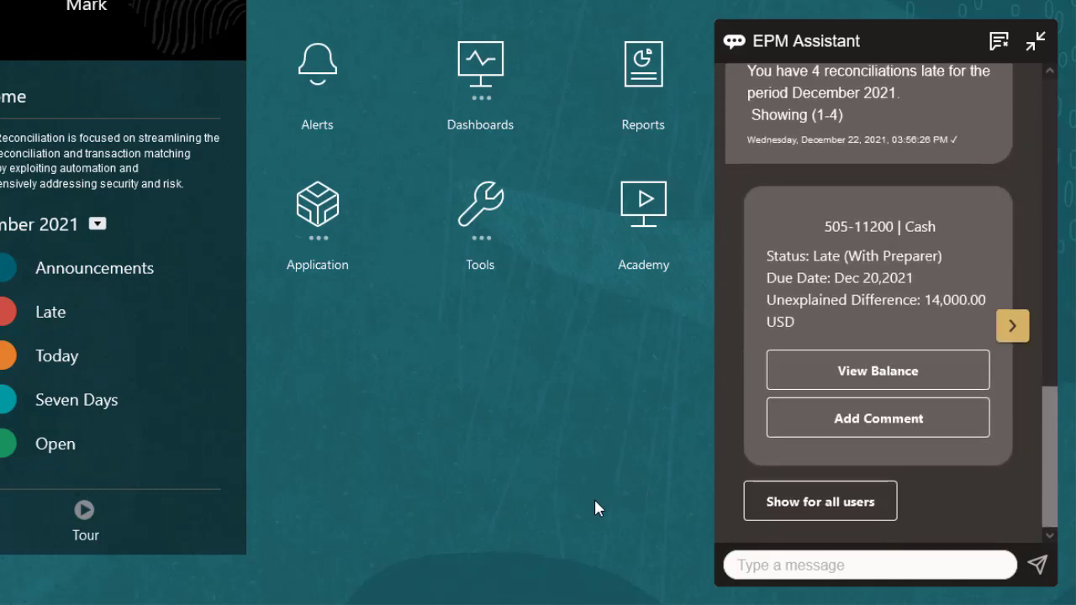
# Step: Browse the late reconciliation cards up to Buildings and Improvements, then back to 505-11200 Cash
pyautogui.click(1014, 329)
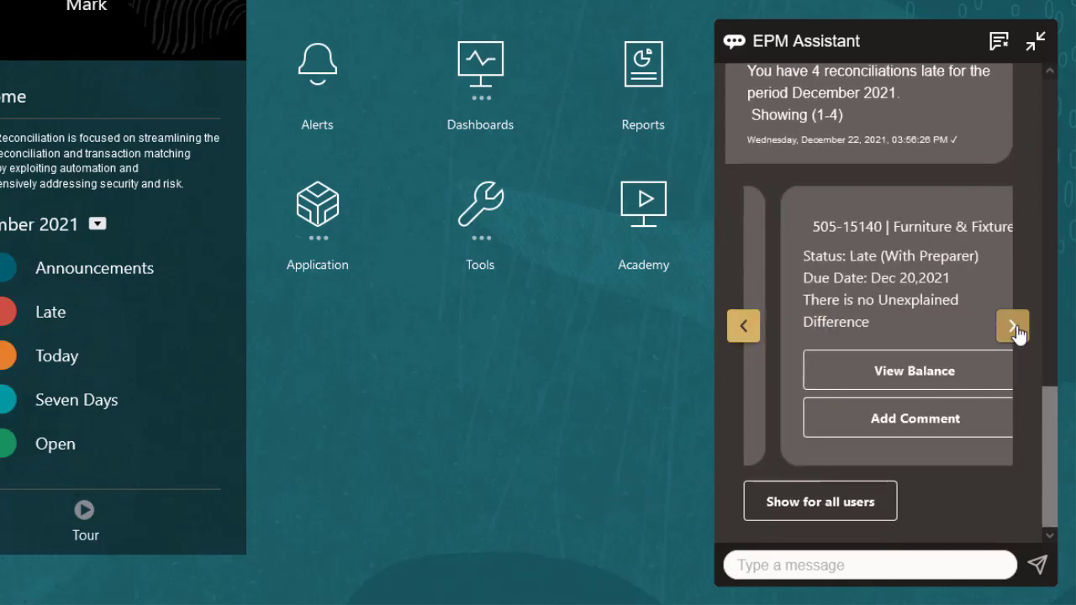
pyautogui.click(1013, 327)
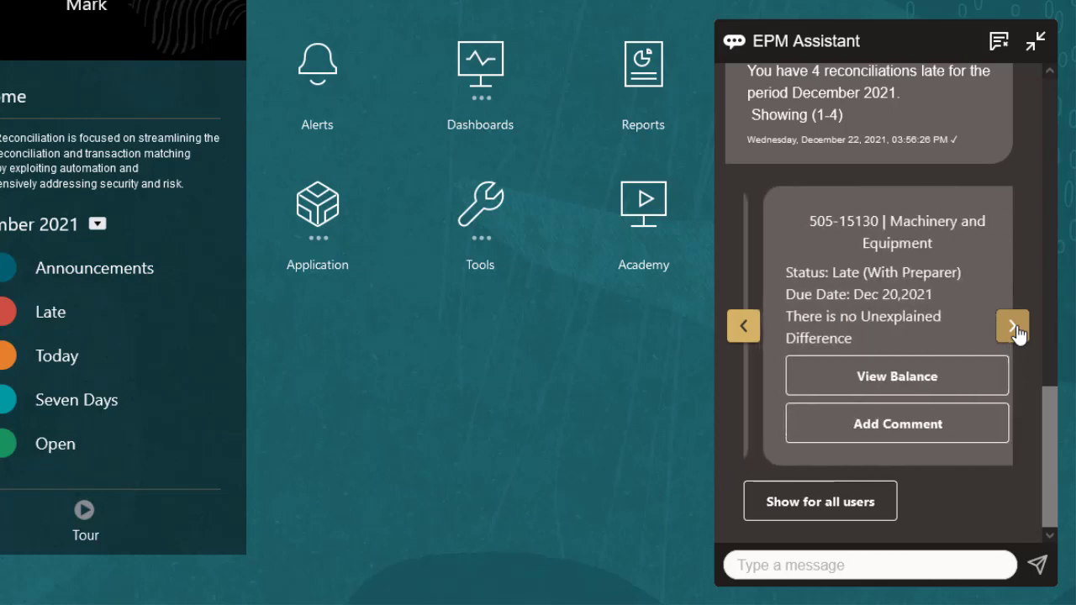
pyautogui.click(1014, 328)
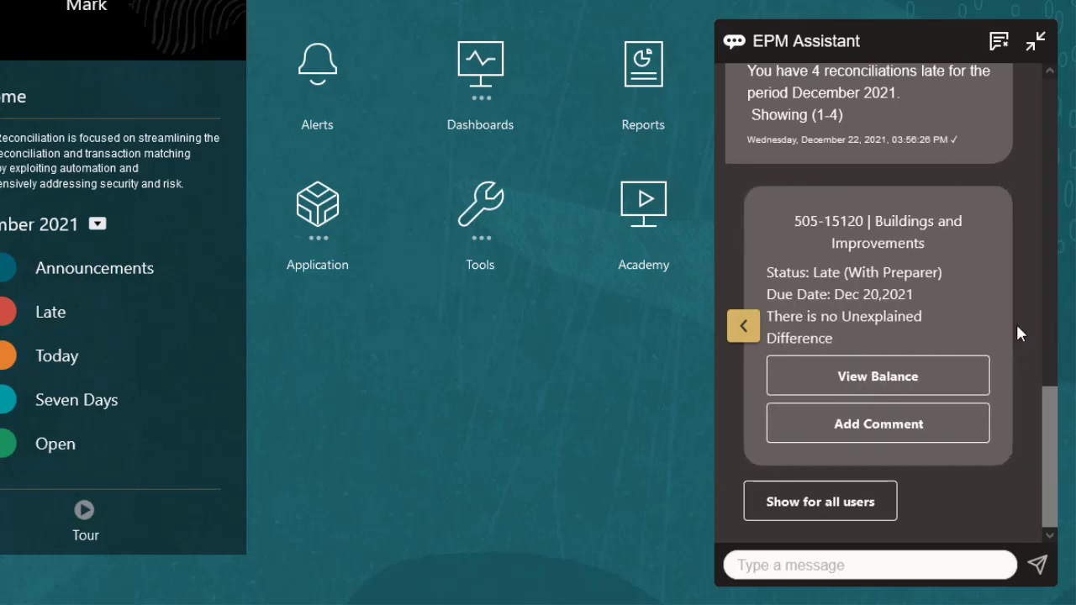
pyautogui.click(744, 328)
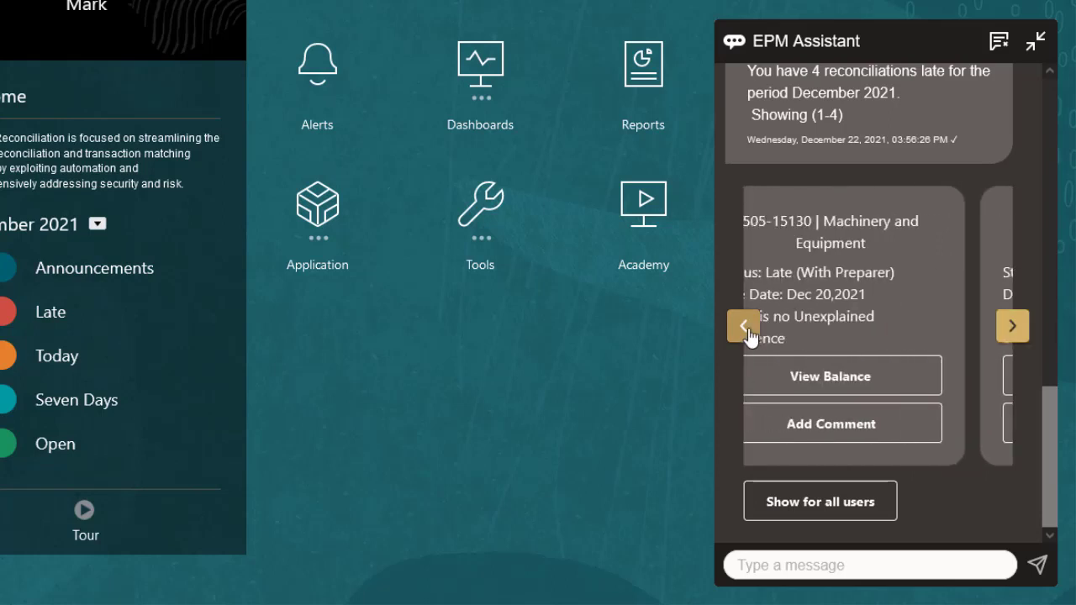
pyautogui.click(745, 327)
pyautogui.click(745, 328)
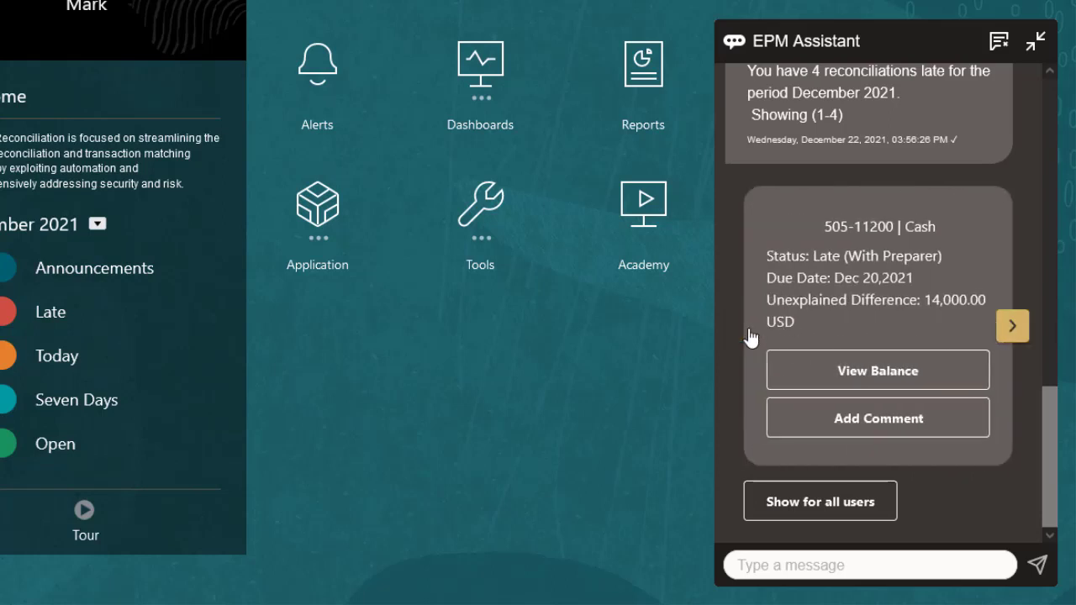
# Step: View Cash's balance per bank and add the comment requesting a journal entry to match GL to bank
pyautogui.click(843, 372)
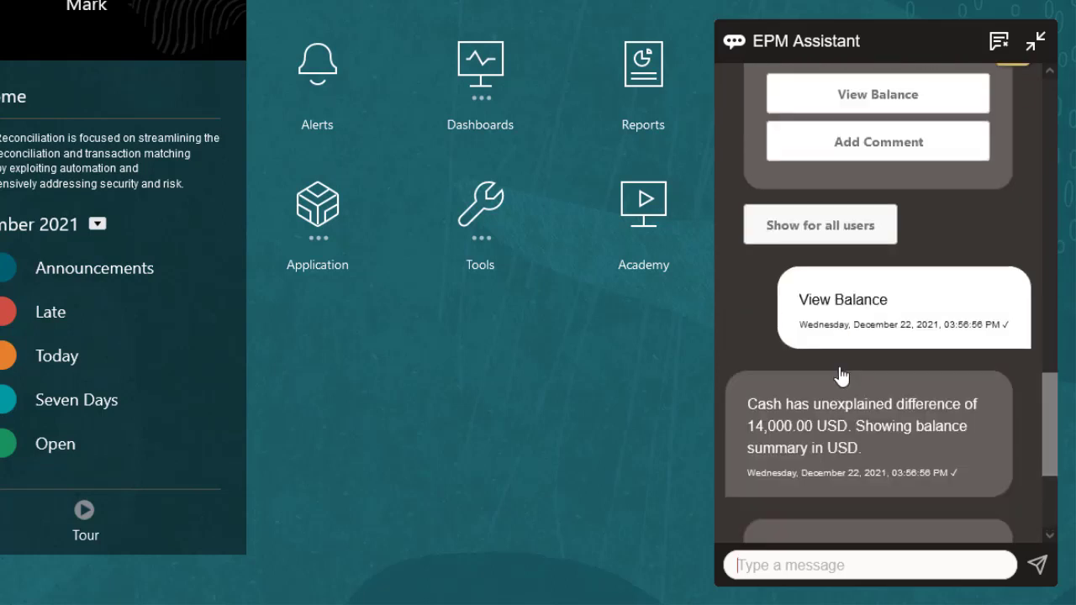
pyautogui.click(1013, 416)
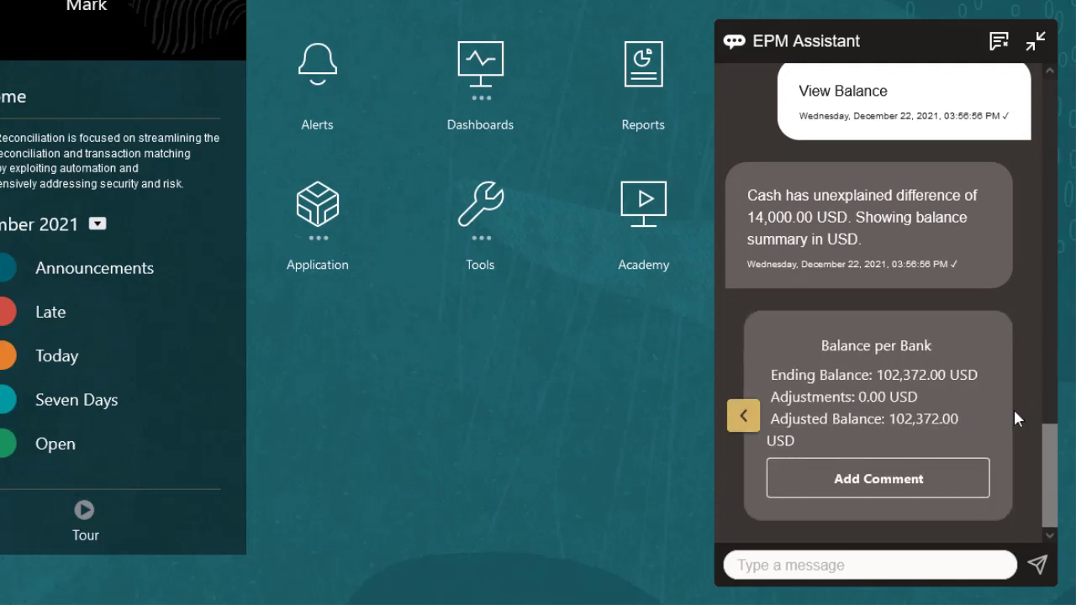
pyautogui.click(869, 486)
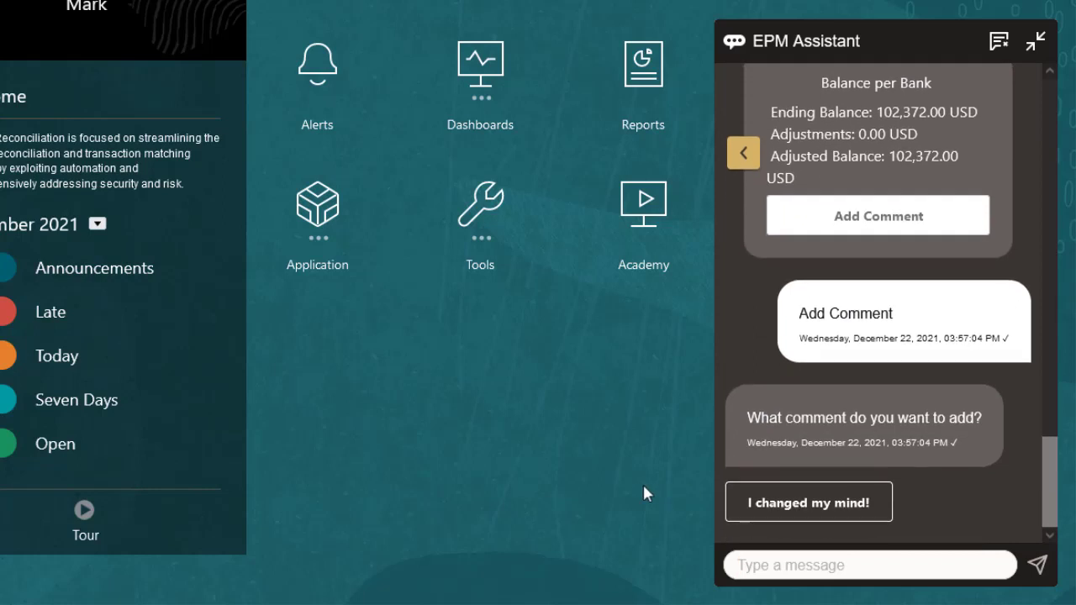
pyautogui.click(742, 565)
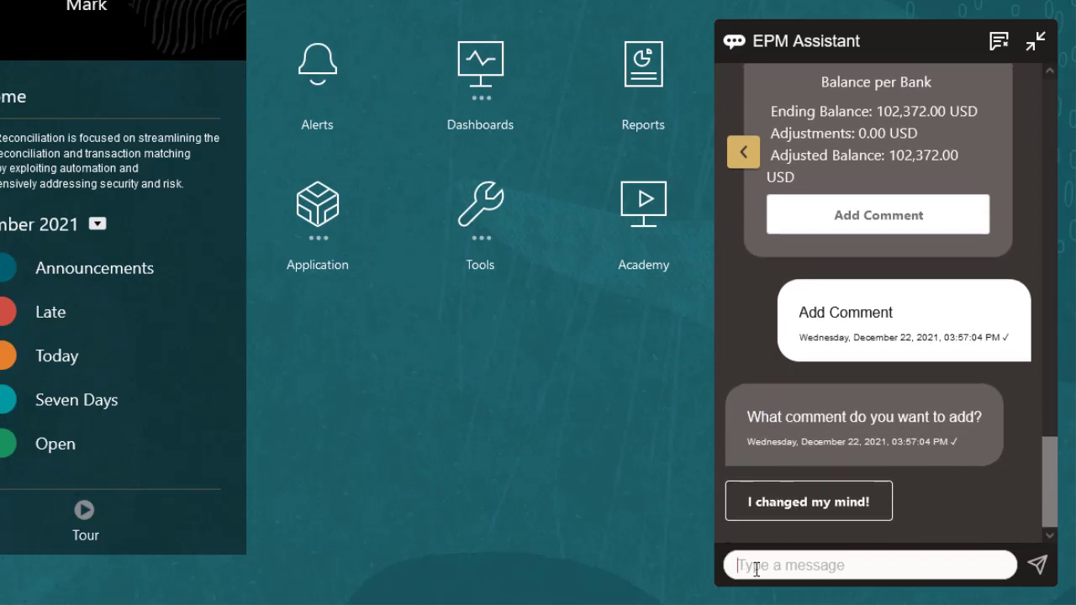
pyautogui.write('Please create a journal entry to adjust the GL')
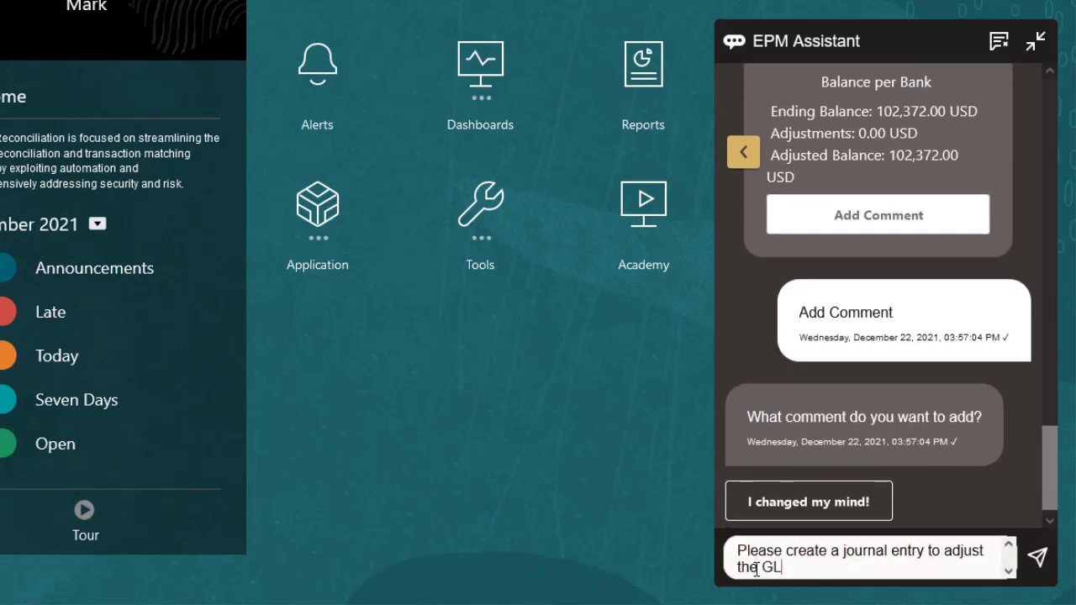
pyautogui.write(' balance to match the balance per bank.')
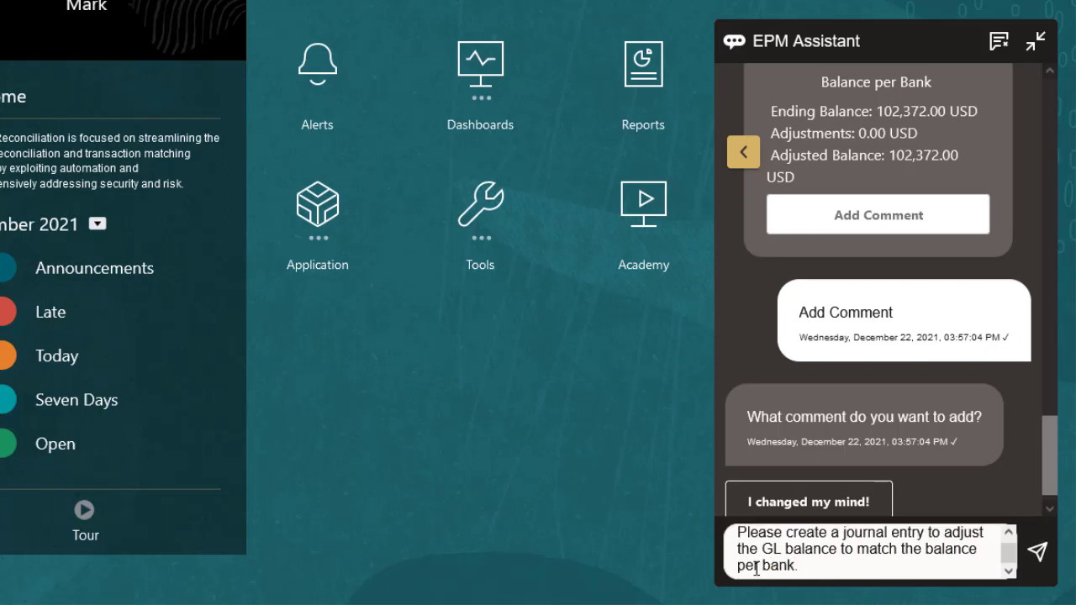
pyautogui.click(1036, 553)
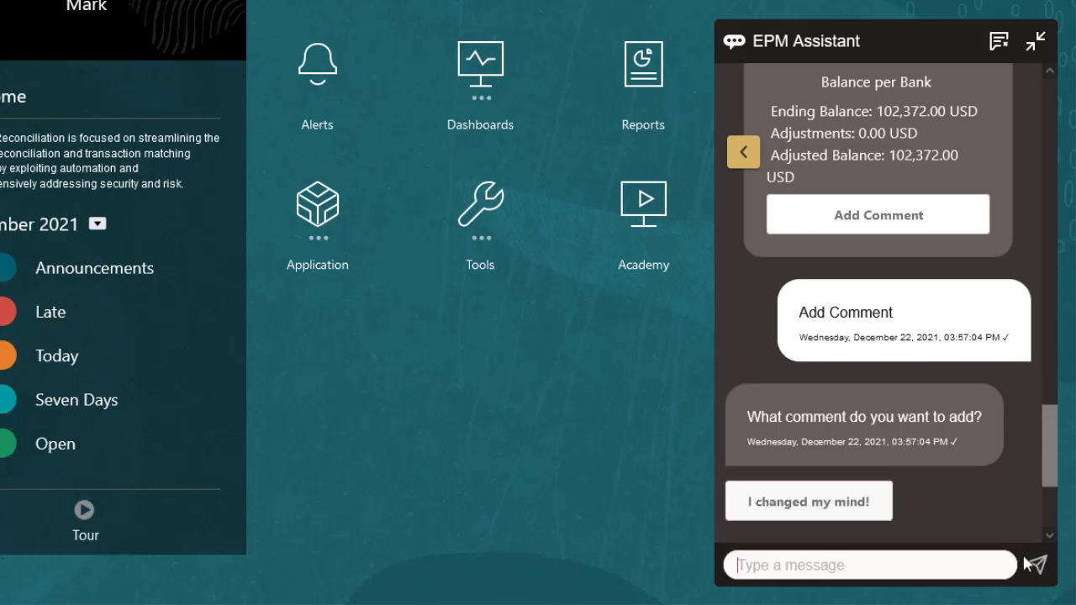